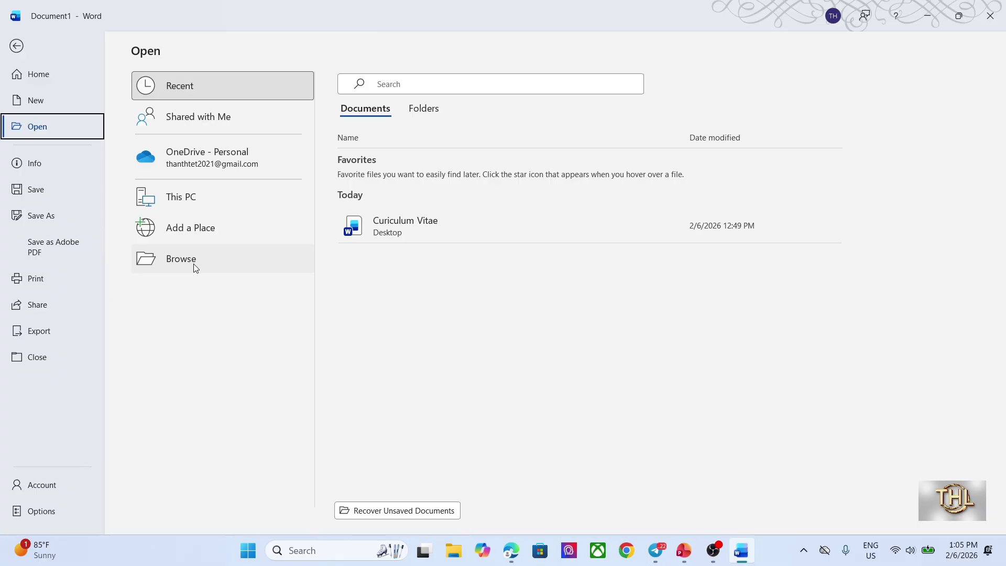
# - Open the Word document "Curiculum Vitae" from the Desktop folder
pyautogui.click(194, 263)
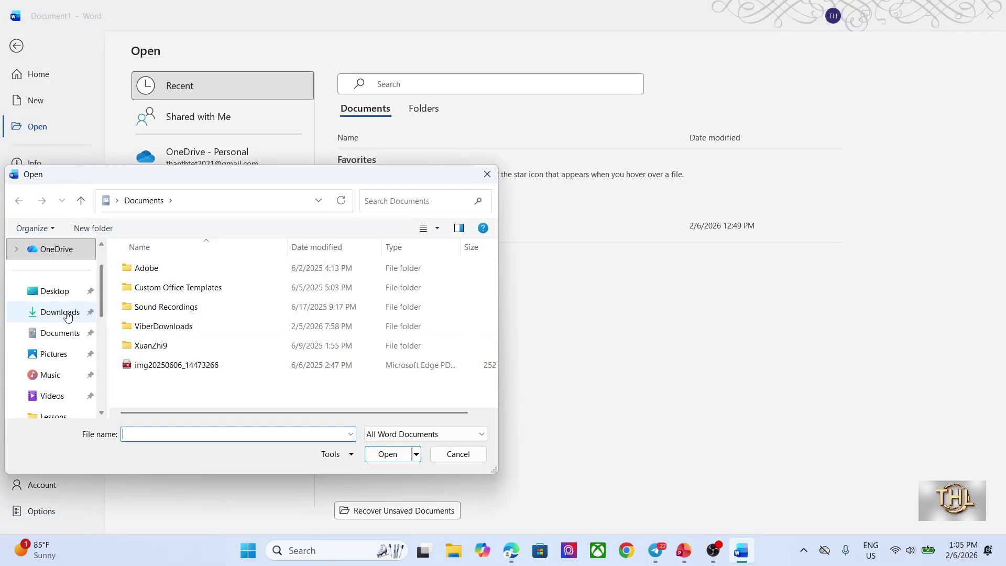
pyautogui.click(54, 292)
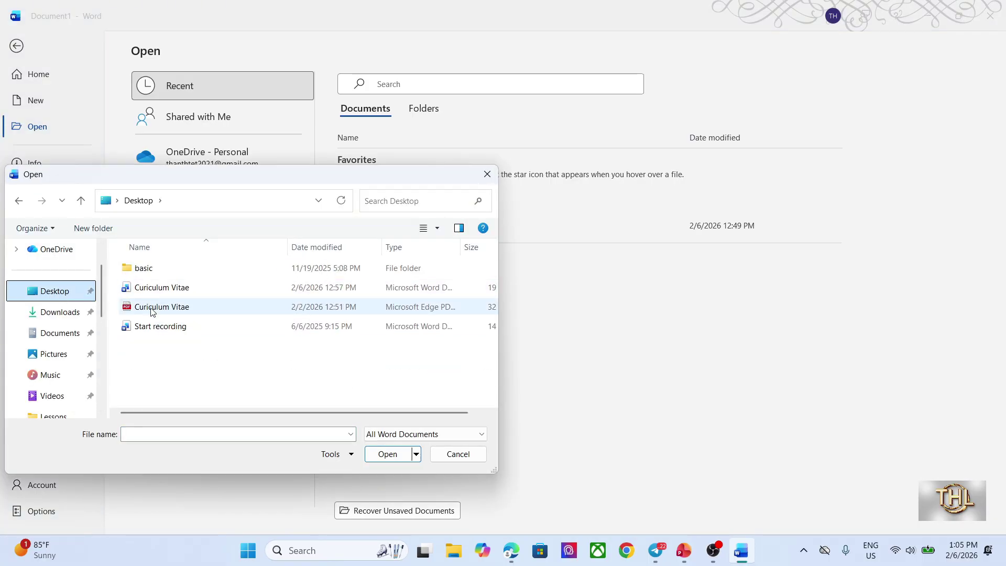
pyautogui.click(153, 287)
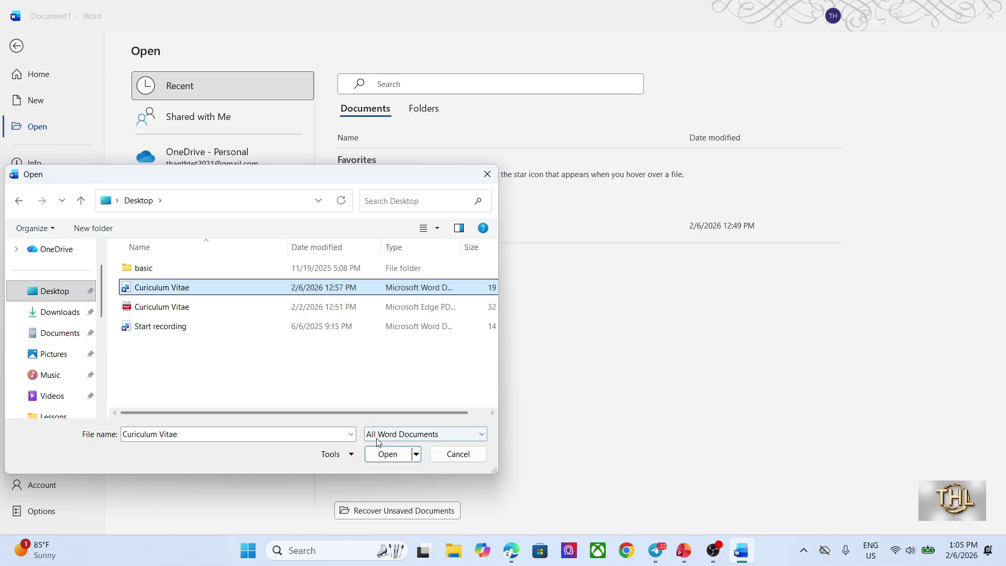
pyautogui.click(387, 455)
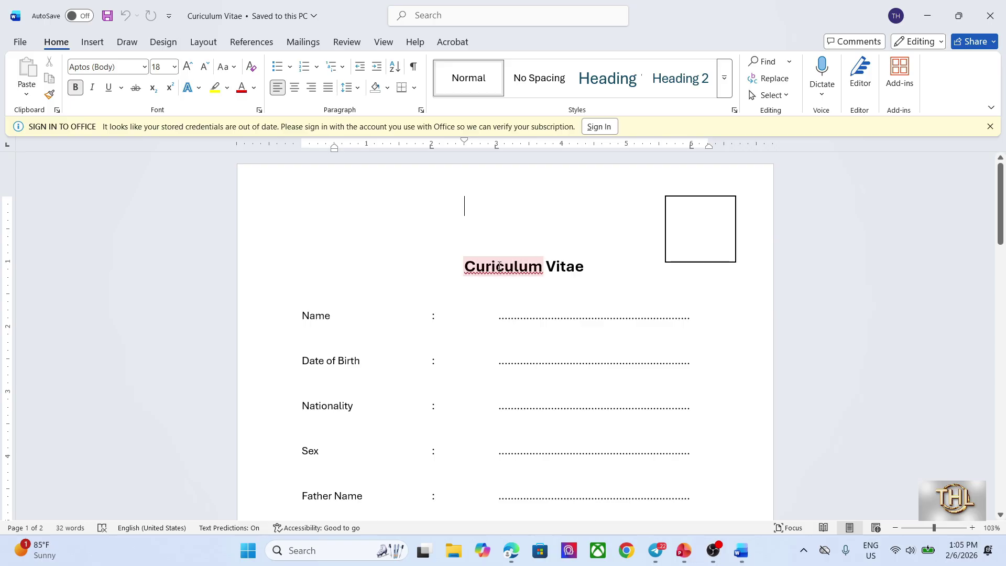
# - View the spelling suggestions for the flagged word "Curiculum" in the title and dismiss them
pyautogui.click(499, 266)
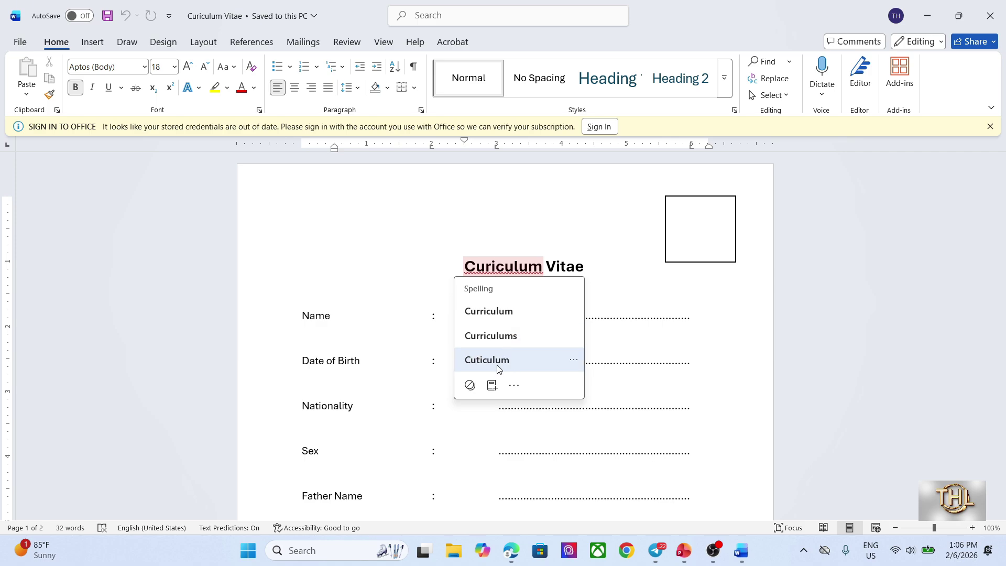
pyautogui.click(512, 269)
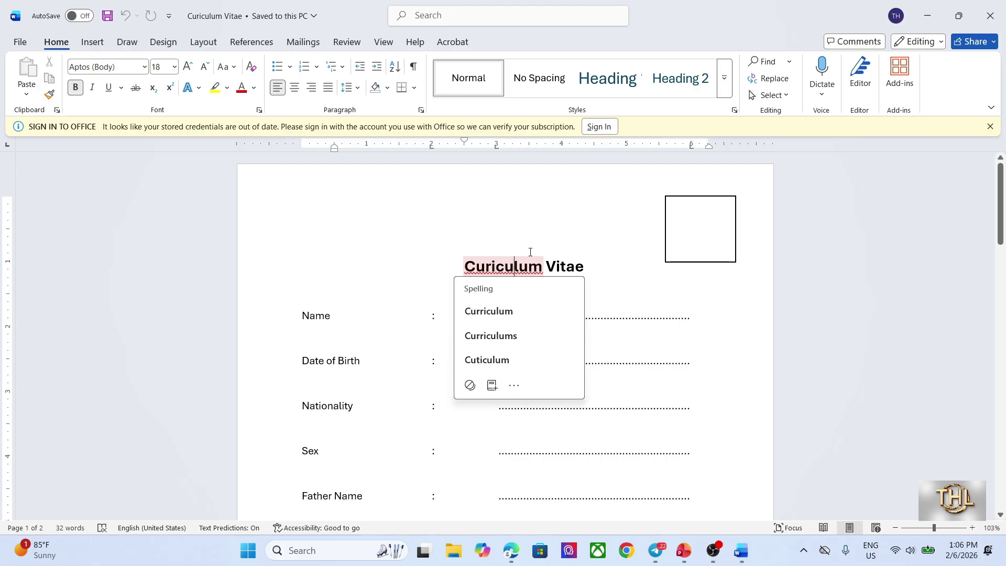
pyautogui.click(534, 234)
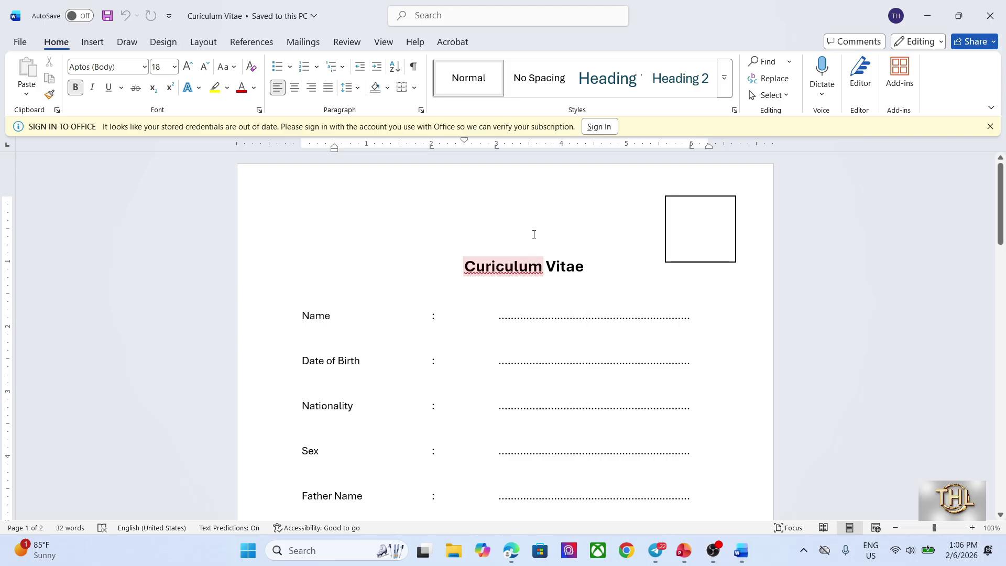
pyautogui.click(493, 269)
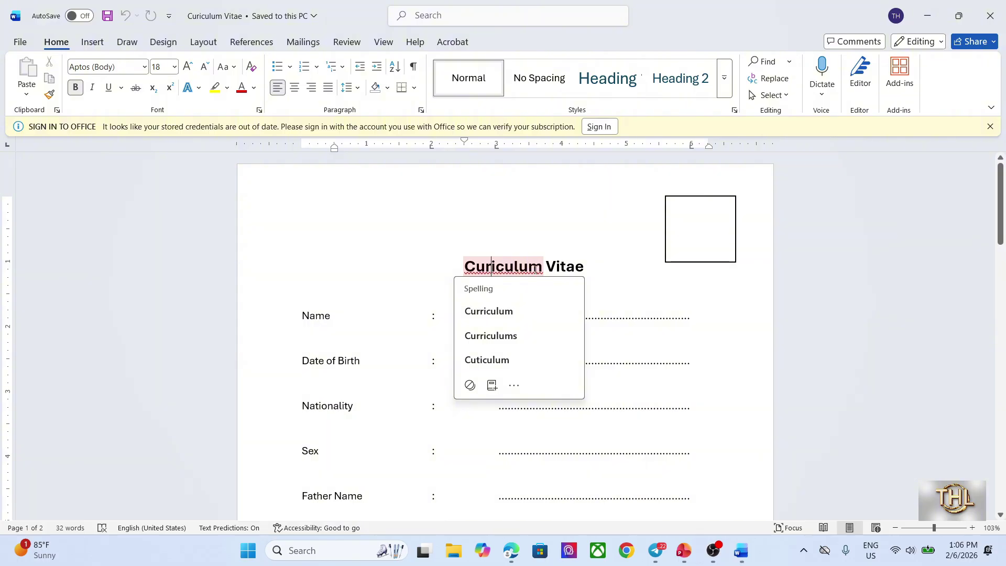
pyautogui.click(567, 265)
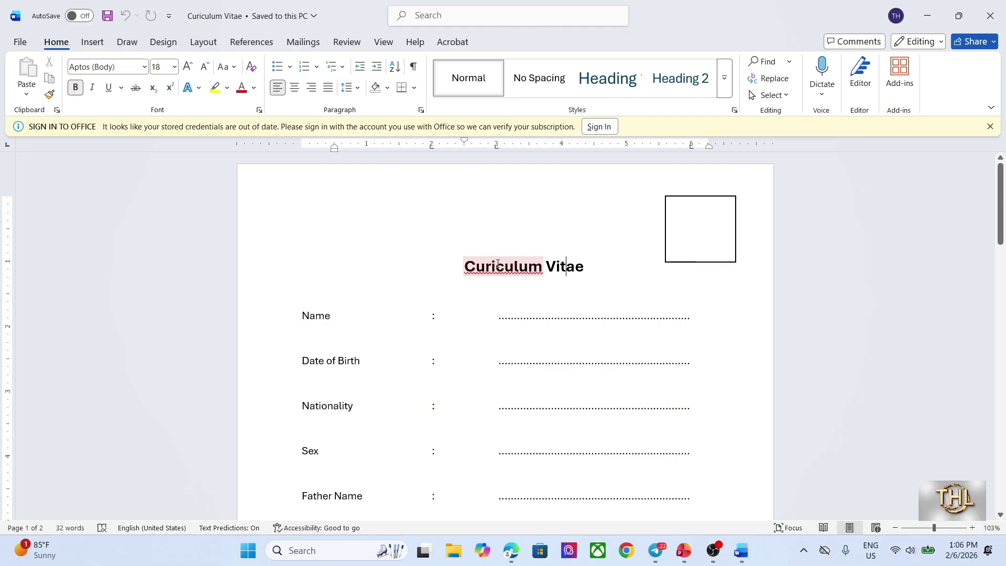
# - Replace "Curiculum" in the title with the suggested "Curriculum", and undo the replacement
pyautogui.click(498, 265)
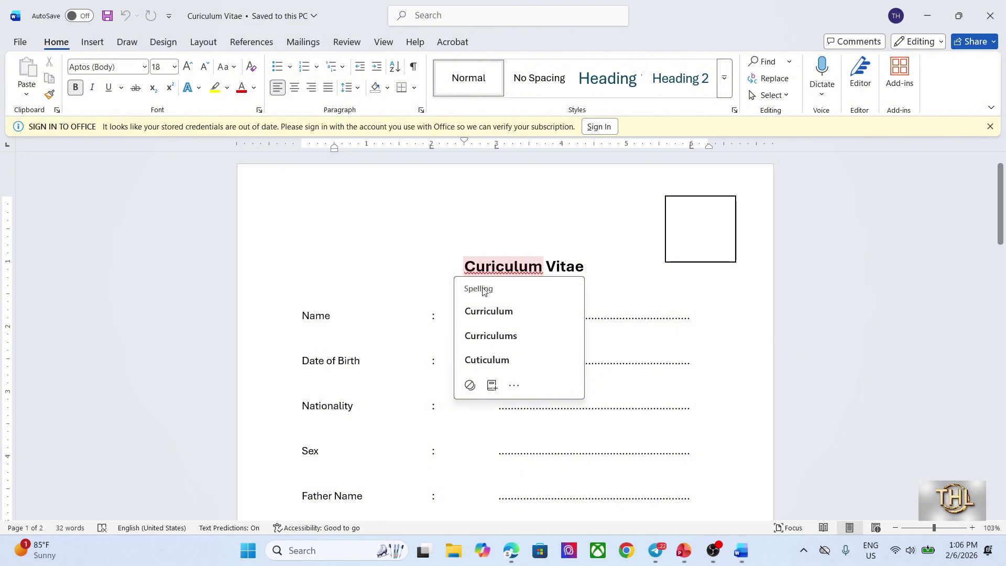
pyautogui.click(479, 316)
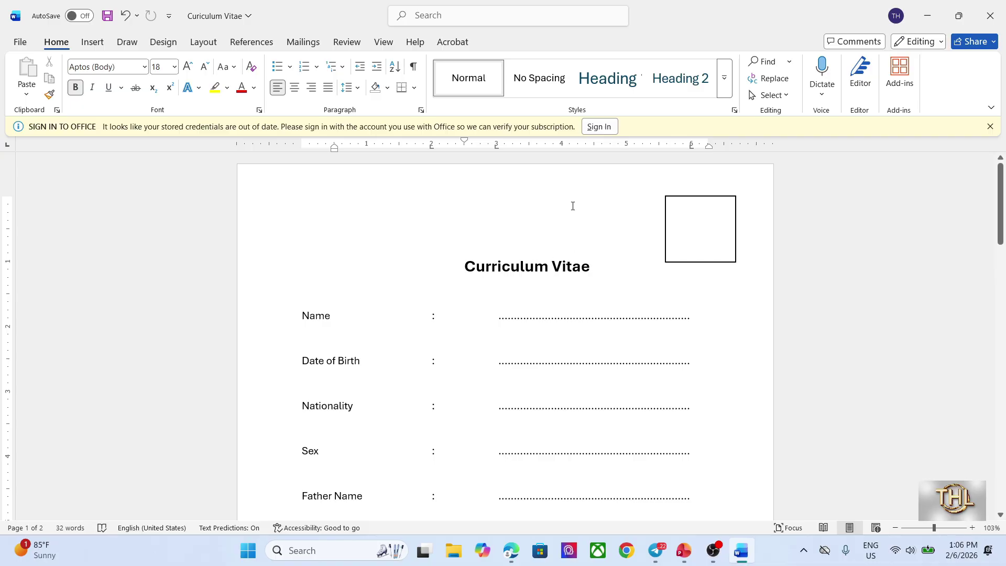
pyautogui.hotkey('ctrl', 'z')
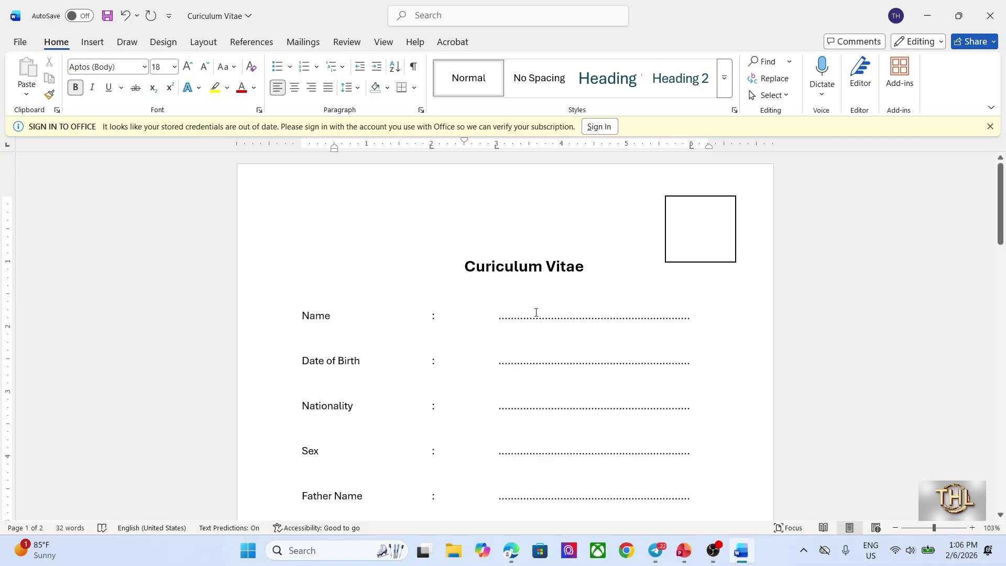
pyautogui.click(543, 298)
pyautogui.click(561, 261)
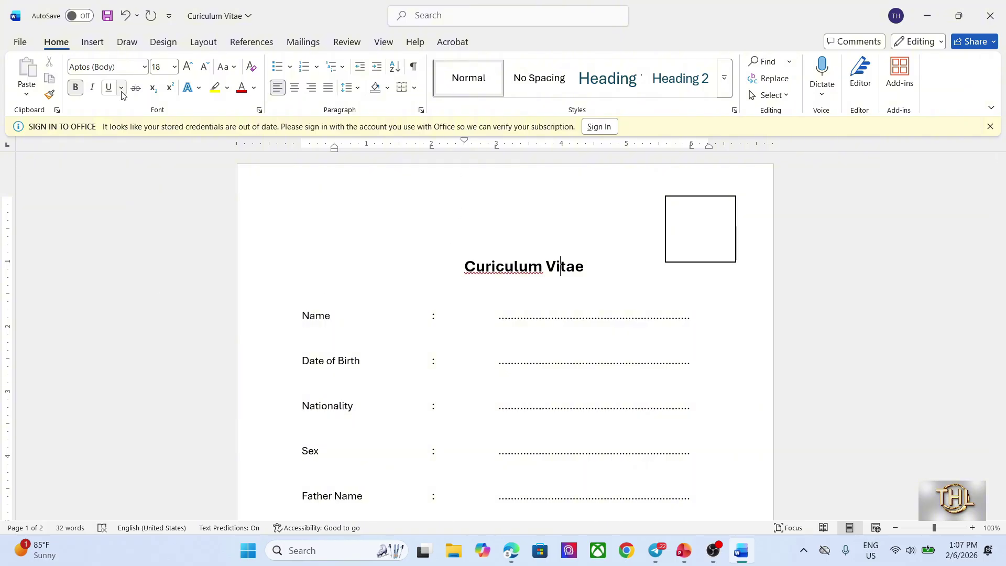
# - In the proofing options, disable "Check spelling as you type" and "Mark grammar errors as you type", and apply the changes
pyautogui.click(20, 43)
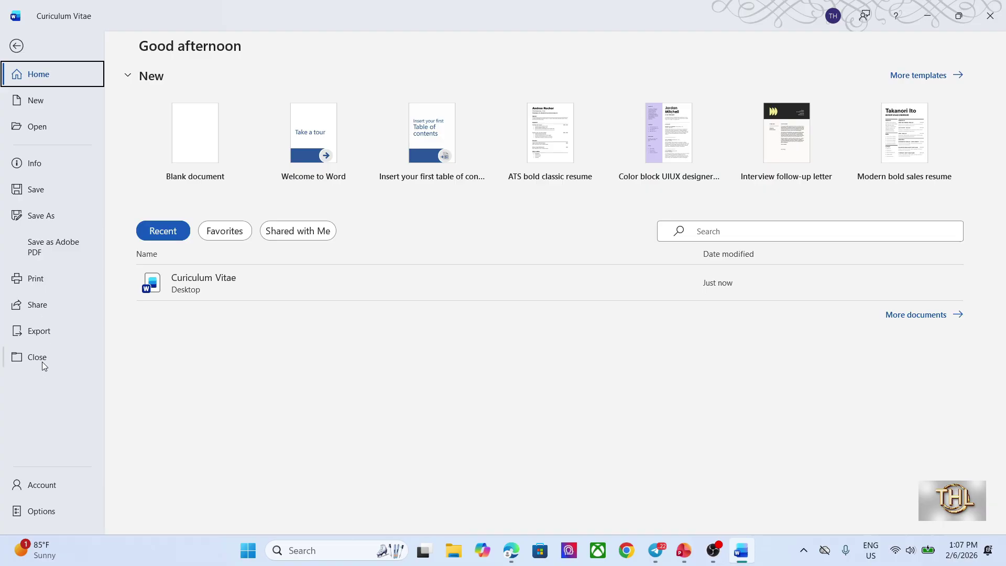
pyautogui.click(44, 512)
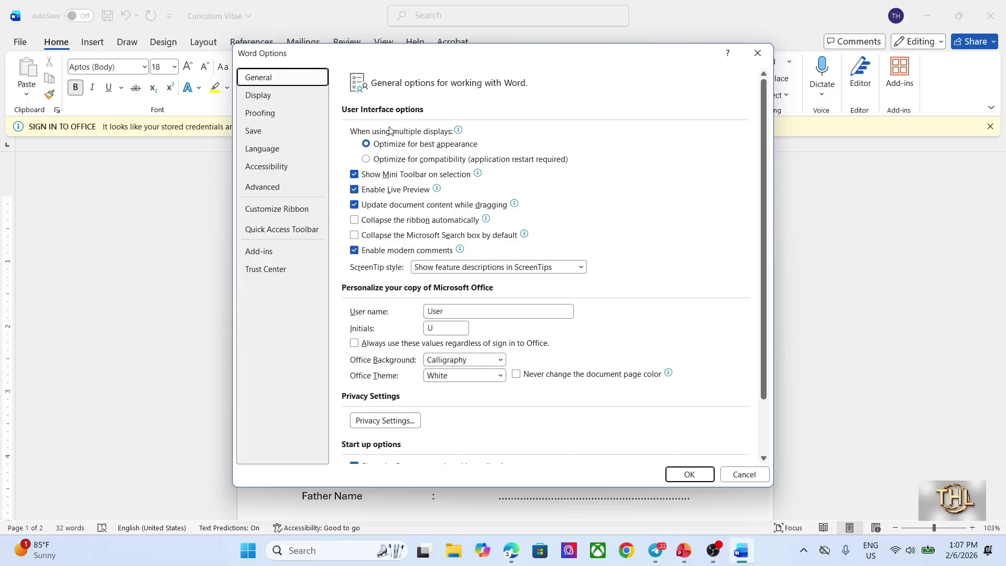
pyautogui.scroll(-3, 345, 297)
pyautogui.scroll(3, 346, 297)
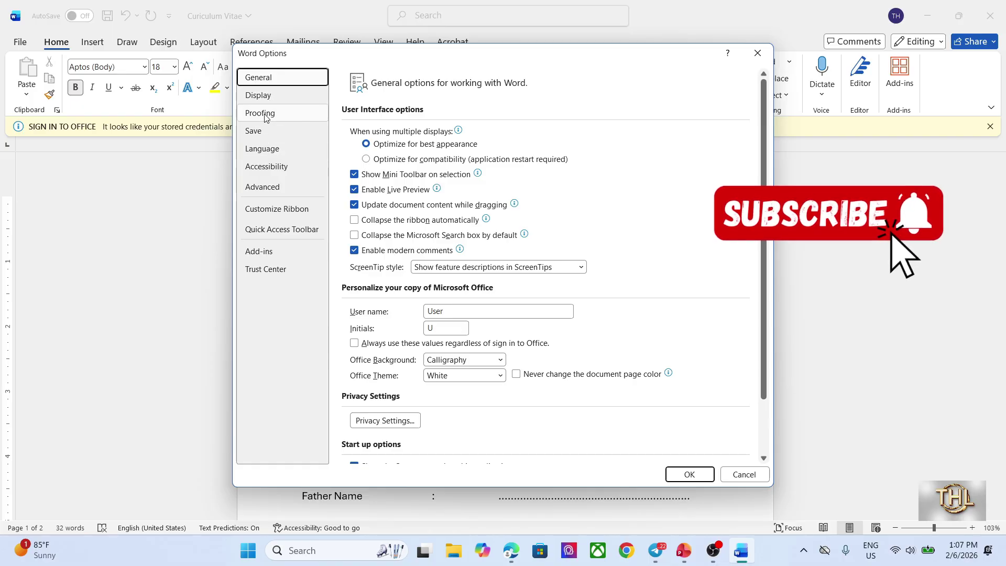
pyautogui.click(310, 117)
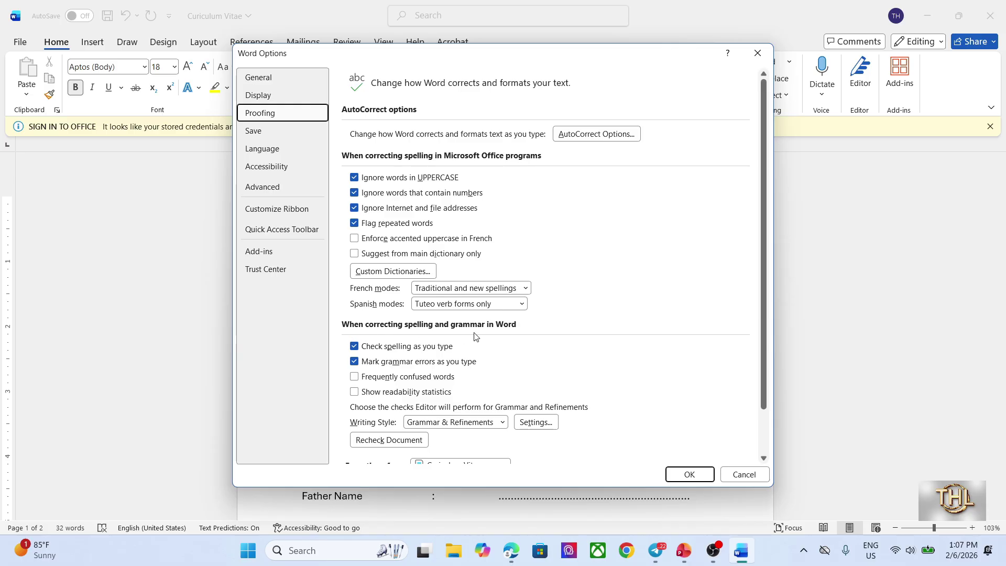
pyautogui.click(359, 347)
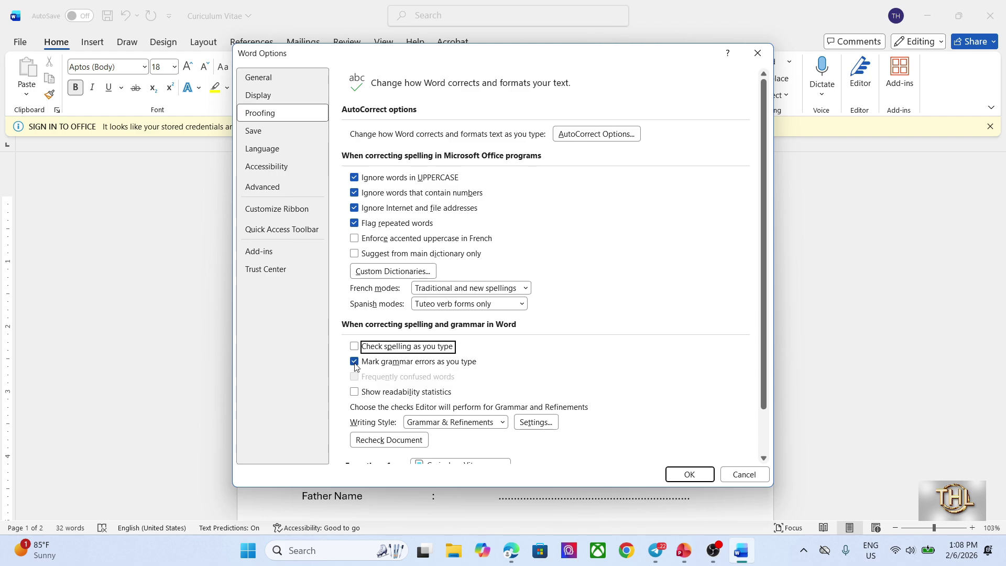
pyautogui.click(355, 362)
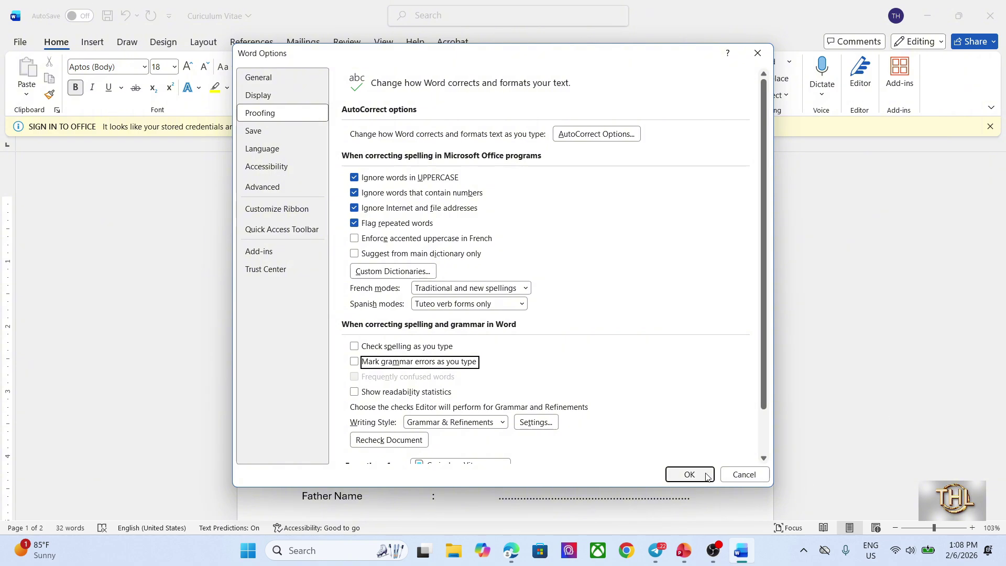
pyautogui.click(690, 475)
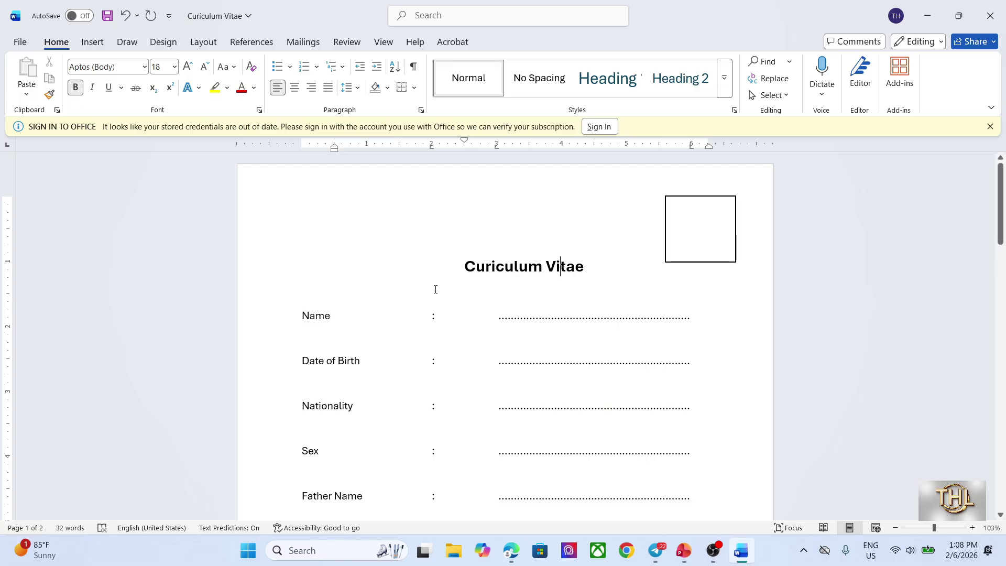
# - Re-enable "Check spelling as you type" in the proofing options and apply the change
pyautogui.click(16, 42)
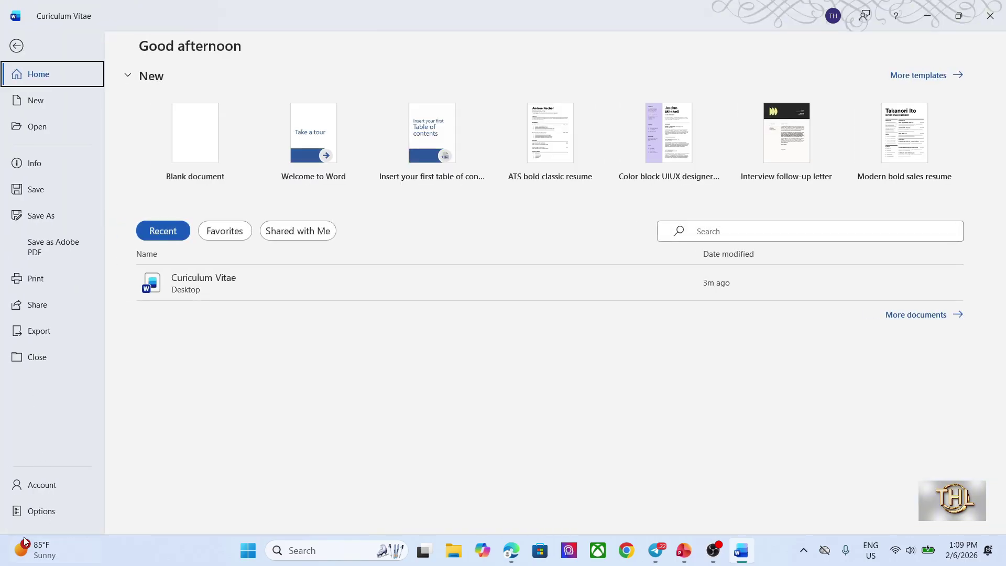
pyautogui.click(53, 514)
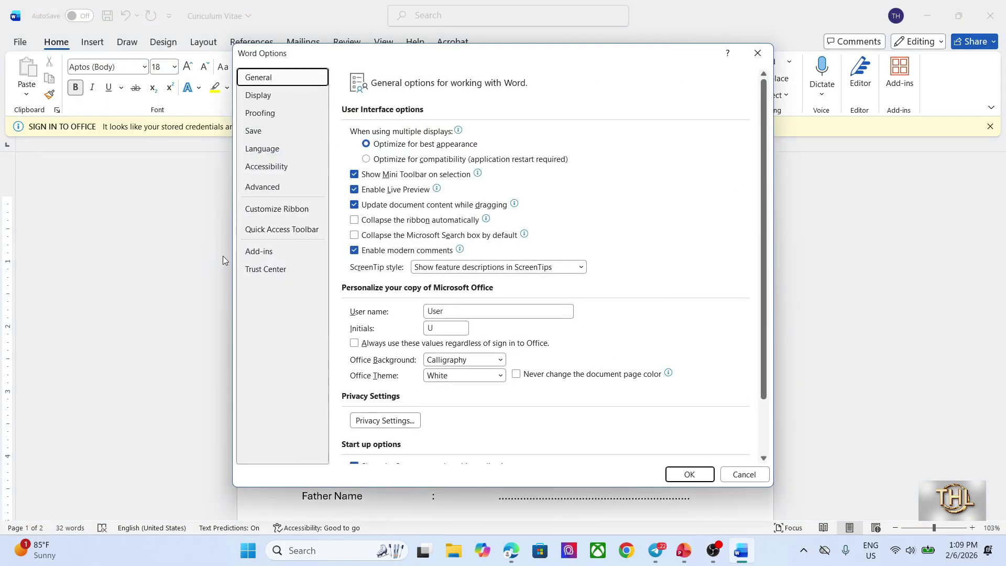
pyautogui.click(262, 116)
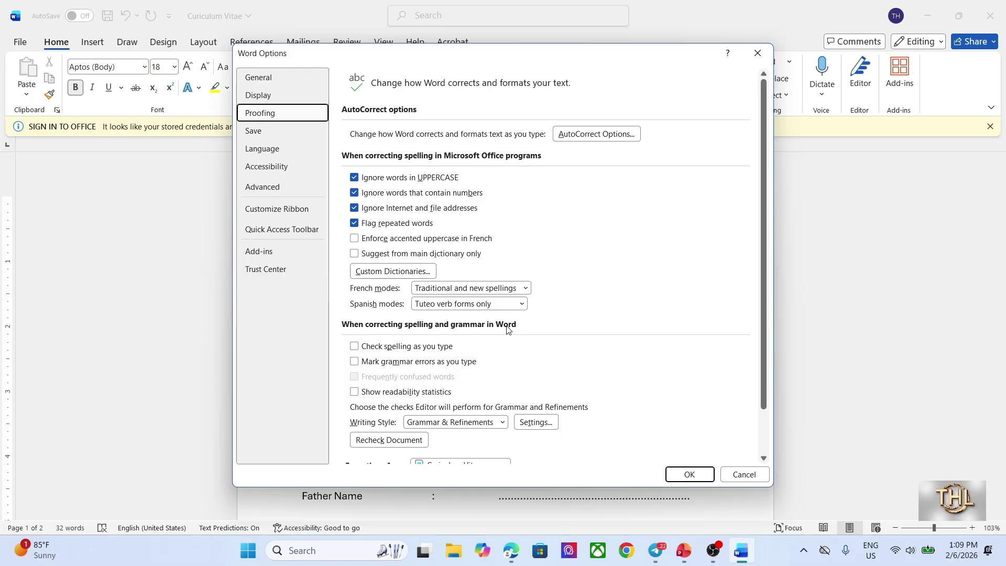
pyautogui.click(361, 350)
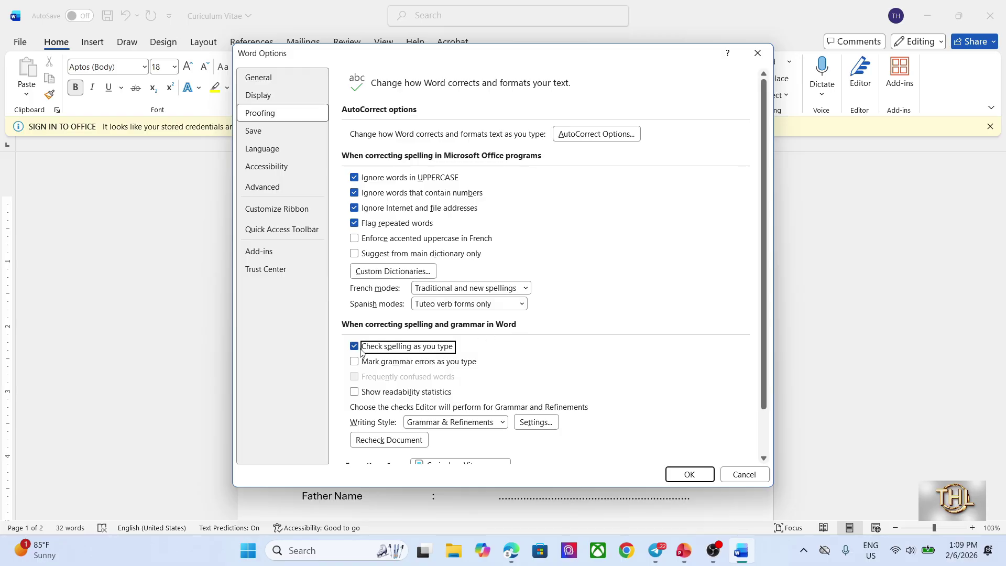
pyautogui.click(712, 477)
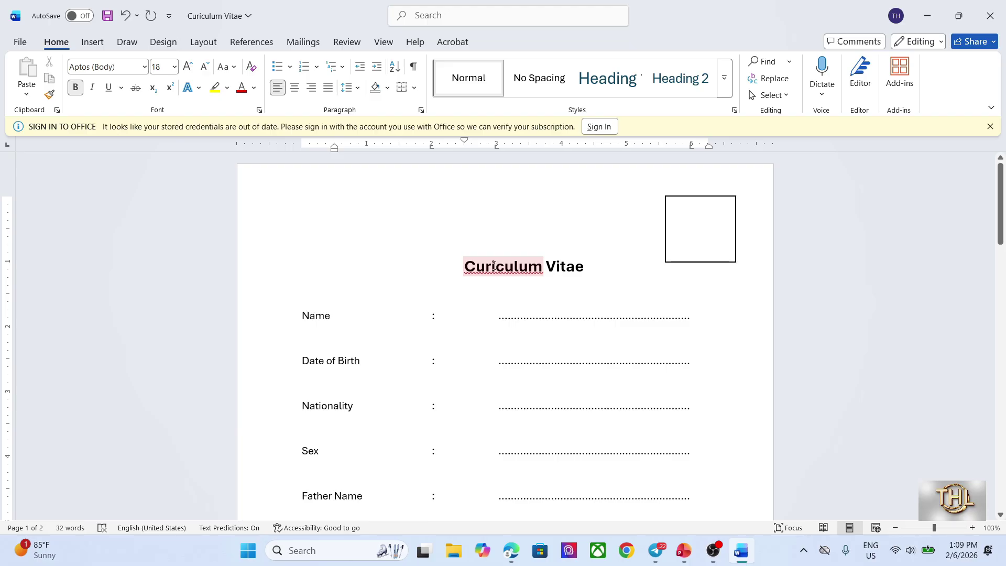
# - Recheck the spelling suggestions for the title word "Curiculum" and look over the document for other flagged words
pyautogui.rightClick(494, 266)
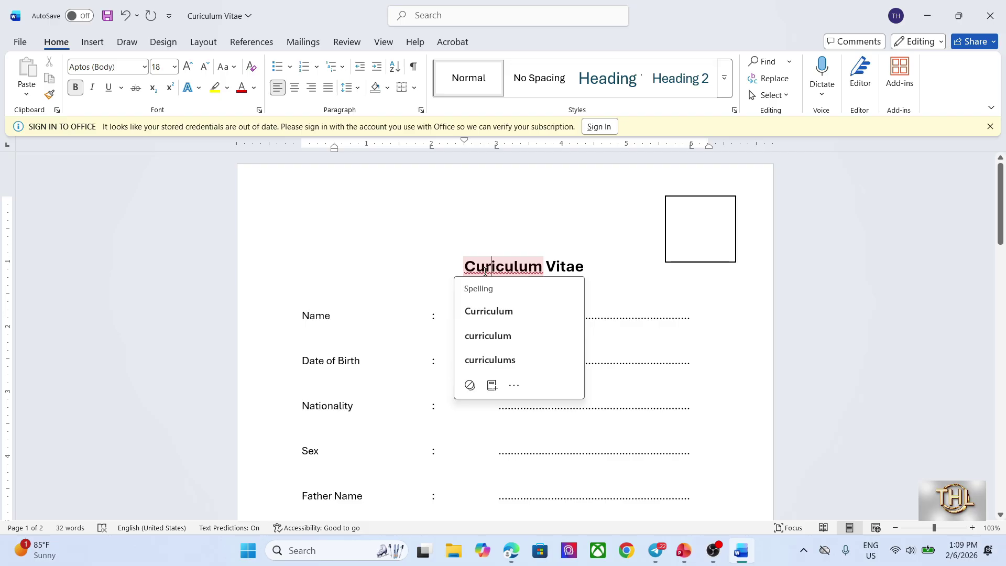
pyautogui.click(483, 269)
pyautogui.rightClick(483, 269)
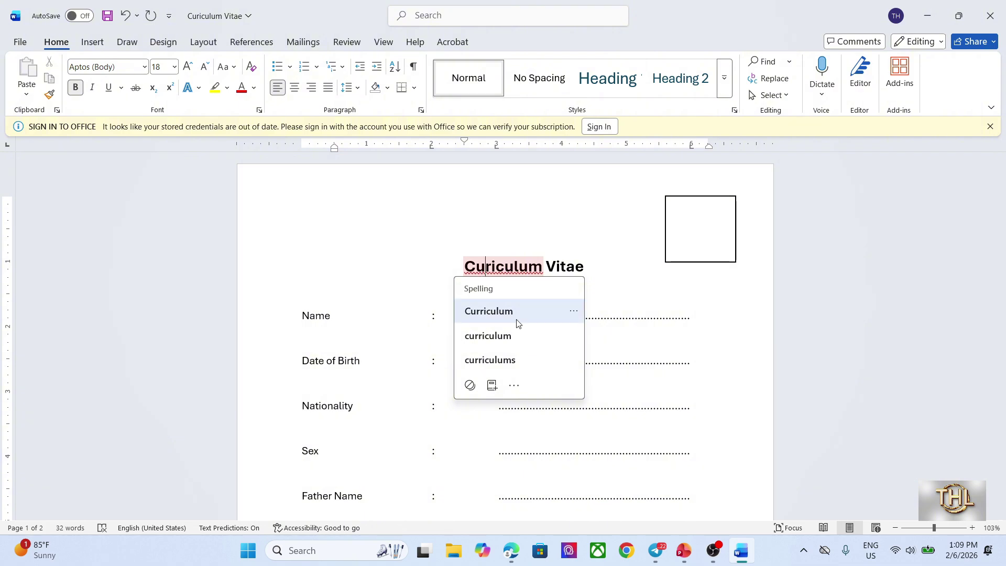
pyautogui.click(622, 294)
pyautogui.scroll(-10, 613, 410)
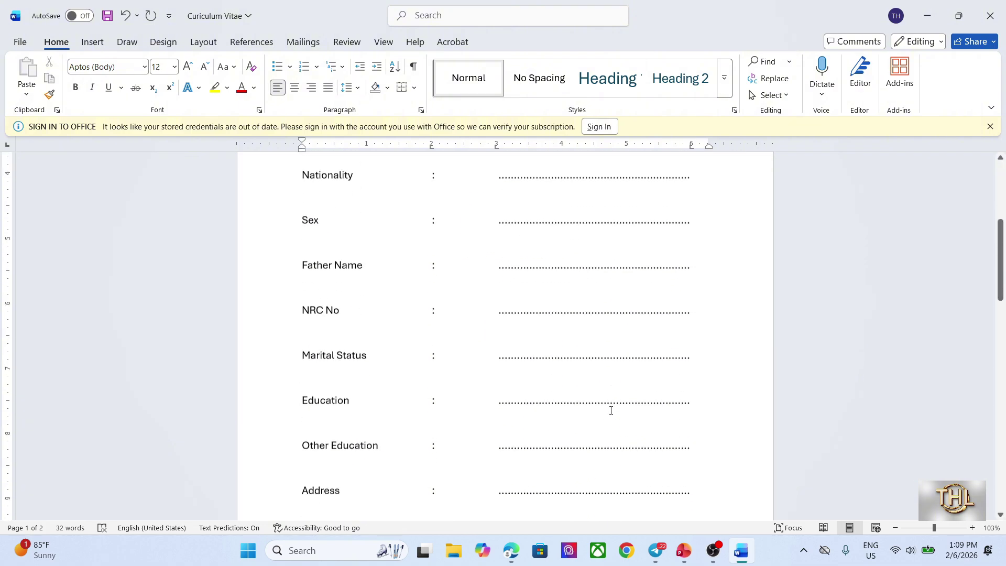
pyautogui.scroll(6, 613, 409)
pyautogui.scroll(5, 615, 409)
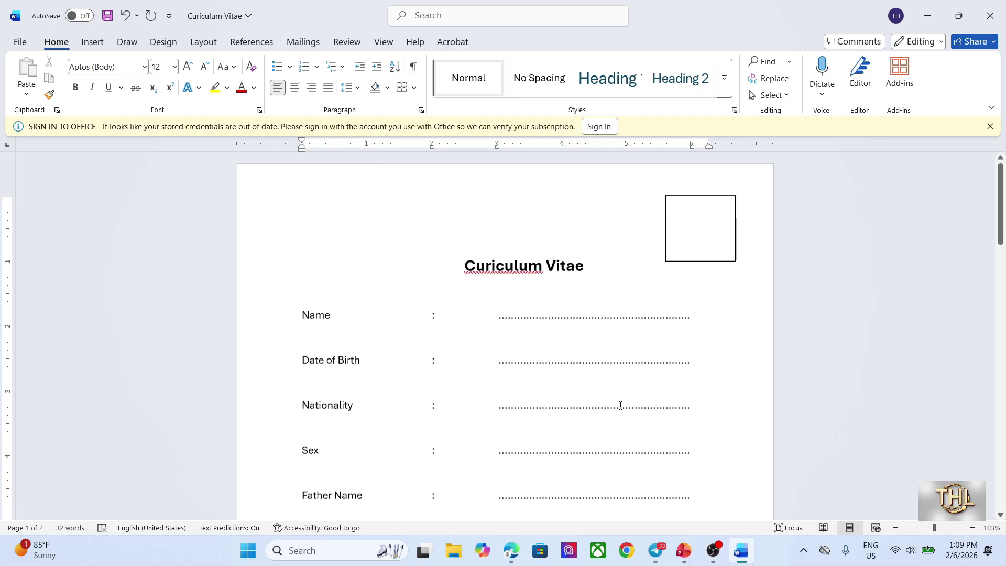
# - Add blank lines after the CV form to start a new line on page two, and switch the input language to Burmese
pyautogui.scroll(-10, 621, 405)
pyautogui.click(744, 313)
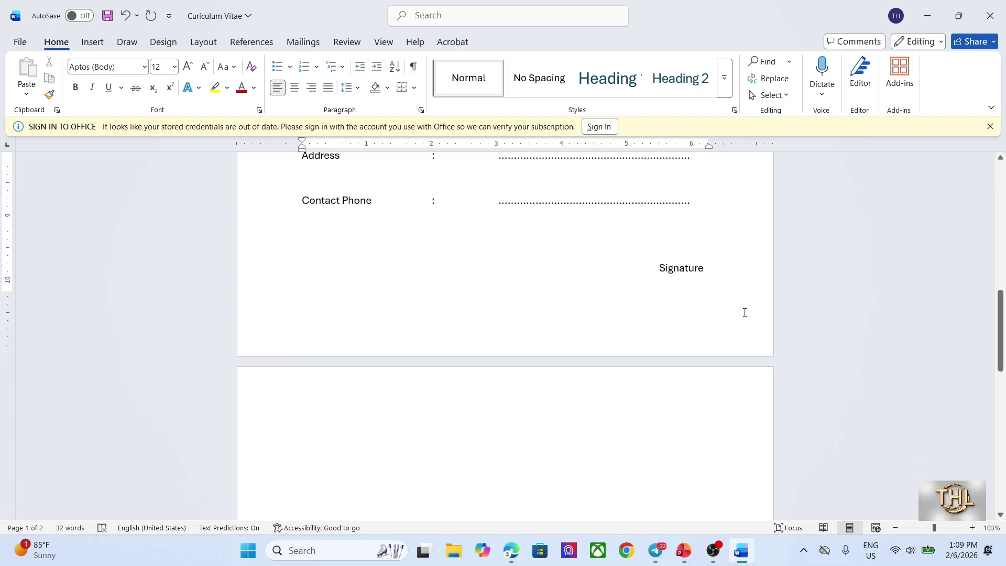
pyautogui.press('Return')
pyautogui.press('Return')
pyautogui.press('Return')
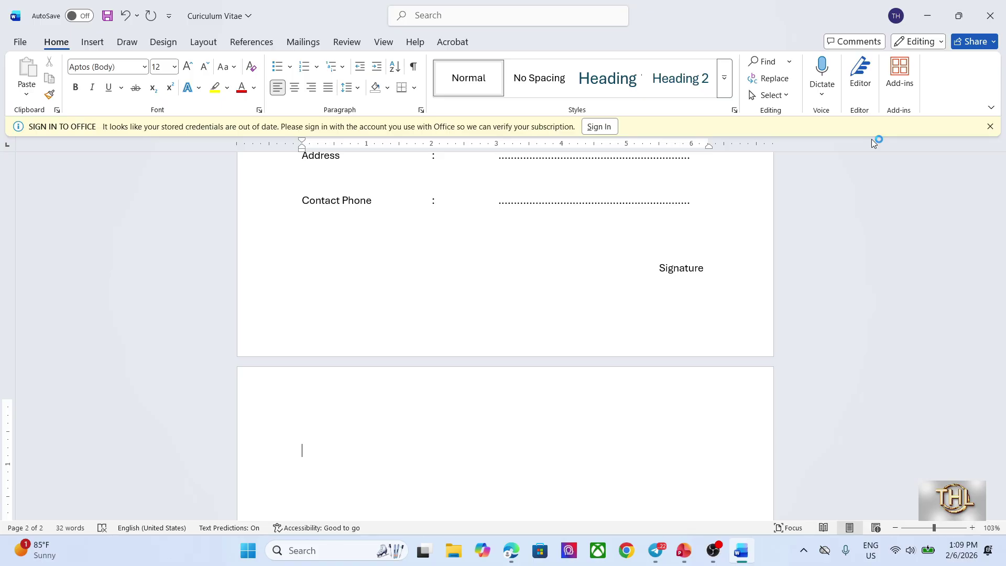
pyautogui.press('super+space')
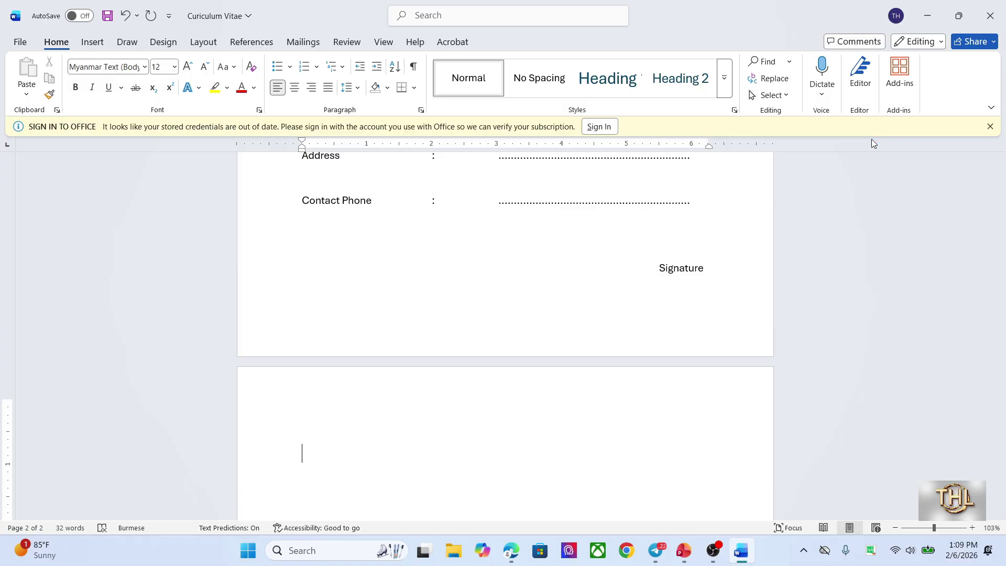
pyautogui.write('မြန်မ')
pyautogui.press('BackSpace')
pyautogui.press('BackSpace')
pyautogui.press('BackSpace')
pyautogui.press('BackSpace')
pyautogui.press('BackSpace')
# - Switch to the English (United States) US keyboard and set the font on page two to Pyidaungsu
pyautogui.click(120, 67)
pyautogui.press('super+space')
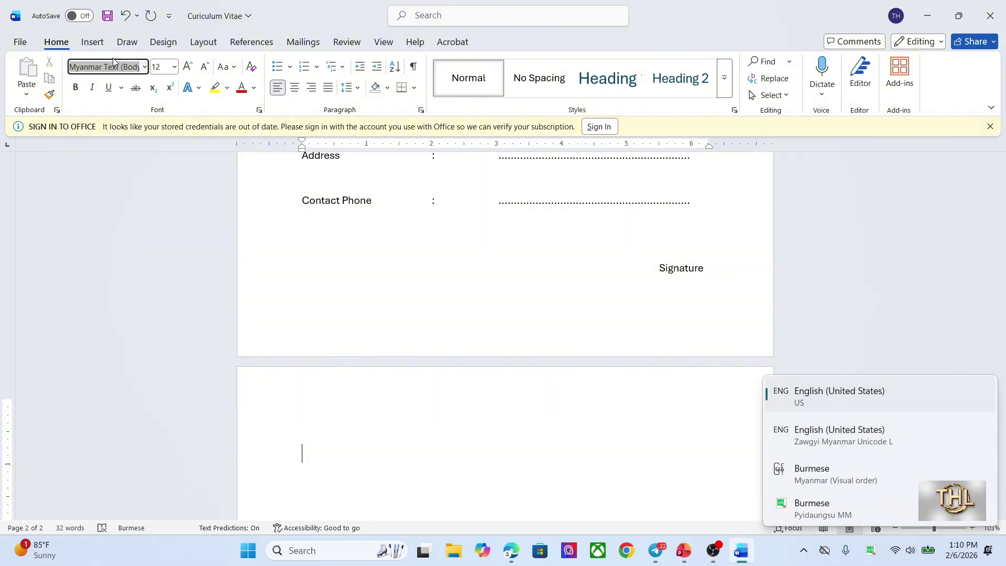
pyautogui.write('Pyidaungsu')
pyautogui.press('Return')
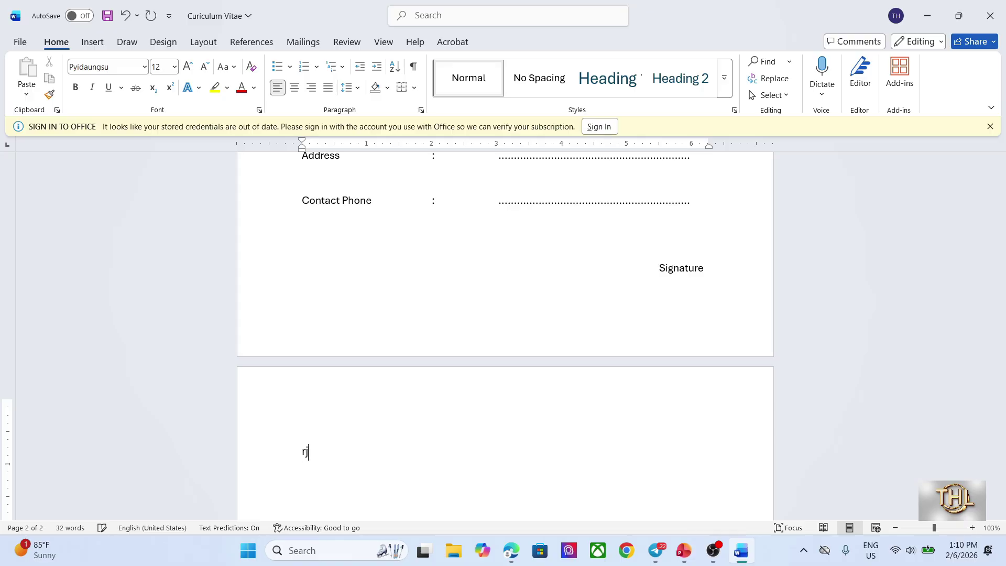
# - Delete the stray letters on page two and switch the input language back to the Burmese Pyidaungsu MM keyboard
pyautogui.press('BackSpace')
pyautogui.press('super+space')
pyautogui.press('super+space')
pyautogui.press('super+space')
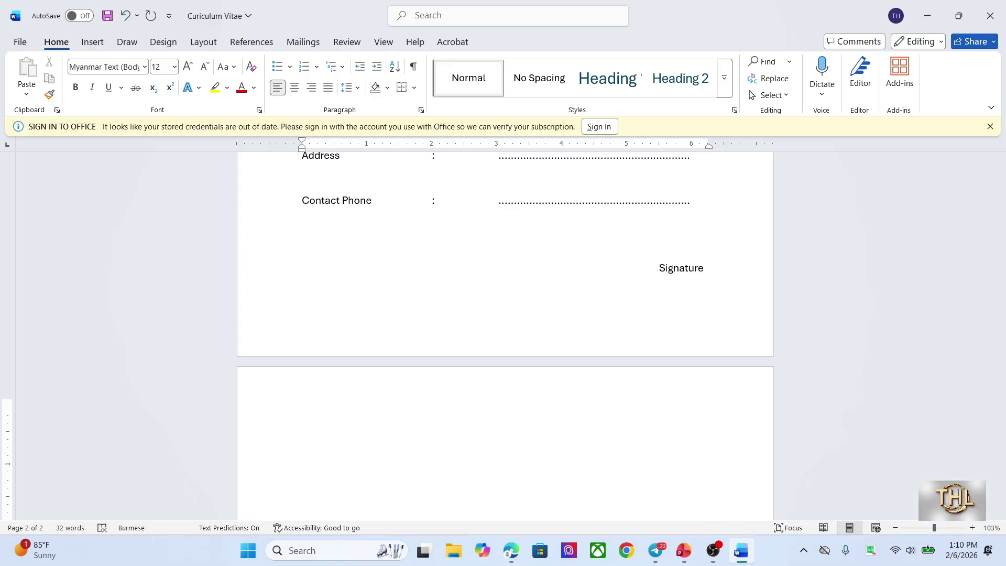
# - Enter the Burmese text "မြန်မာနိုင်ငံတော်" at the start of page two and look over the document for spelling marks
pyautogui.write('ြဖ')
pyautogui.press('BackSpace')
pyautogui.press('BackSpace')
pyautogui.write('ဖြန်မာနိုင်')
pyautogui.write('ငံ')
pyautogui.write('တော်')
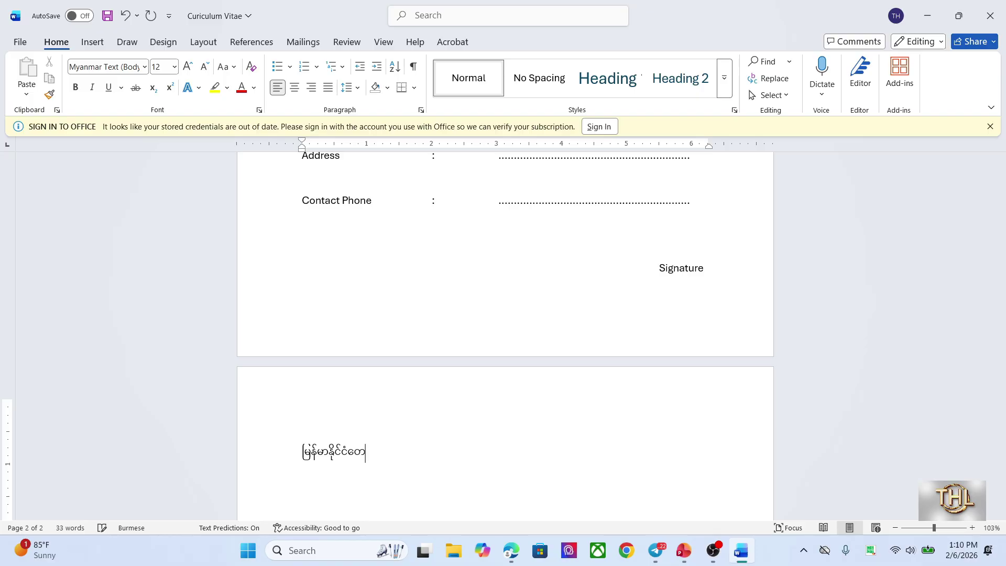
pyautogui.press('Return')
pyautogui.scroll(15, 525, 366)
pyautogui.scroll(-18, 525, 366)
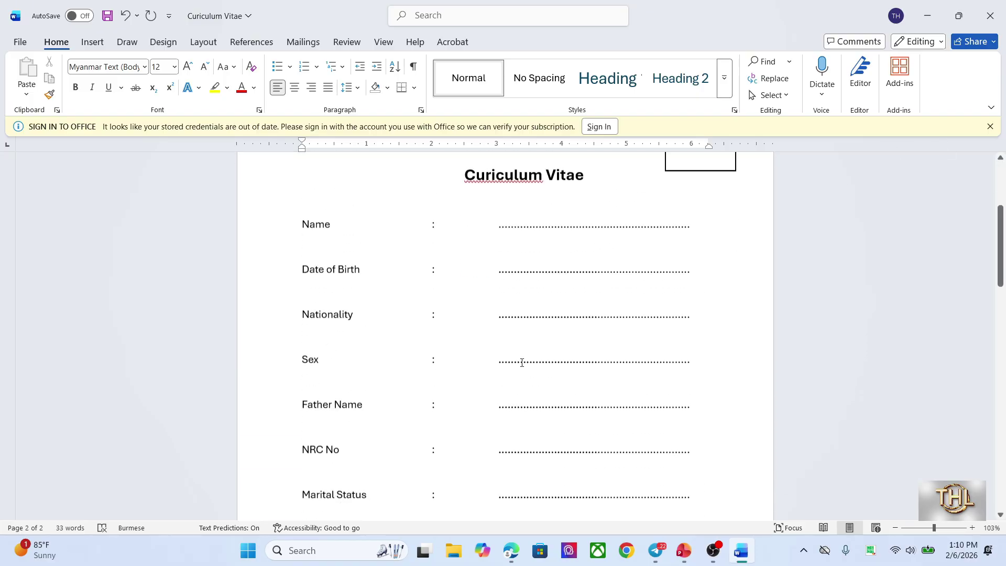
pyautogui.scroll(5, 473, 391)
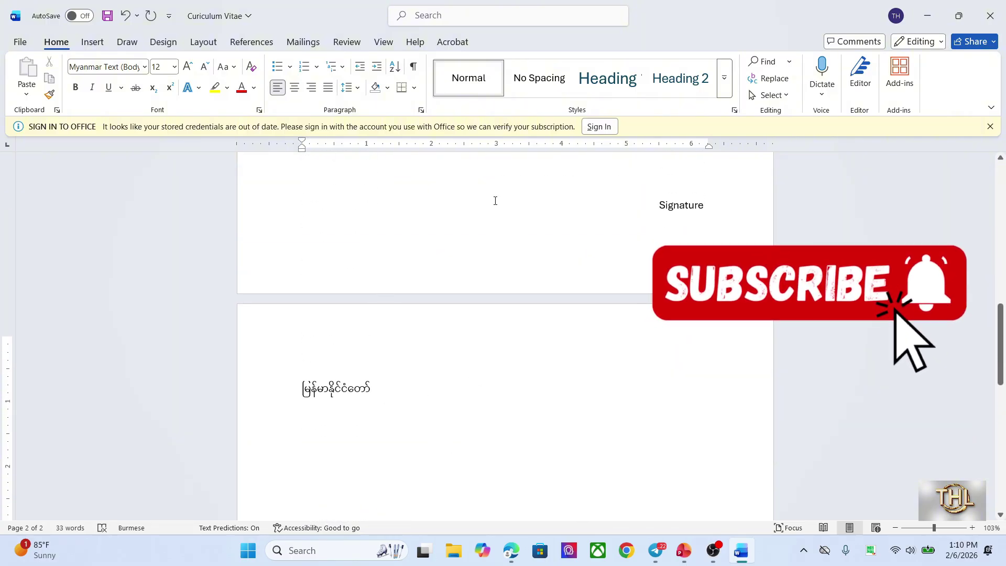
# - Add a sample Burmese personal name on the line below the first Burmese text on page two
pyautogui.press('Return')
pyautogui.write('အောင်အောင်')
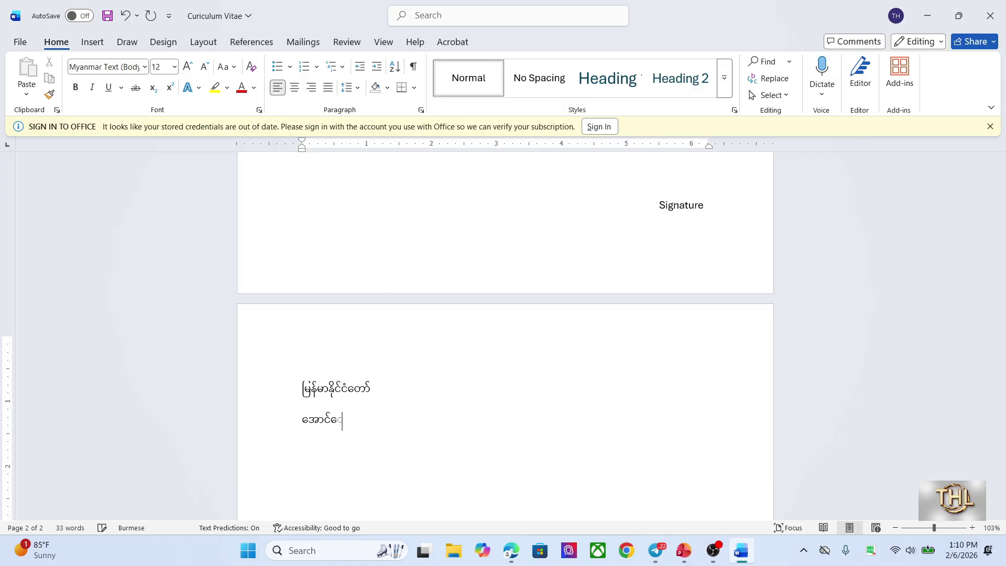
pyautogui.press('Return')
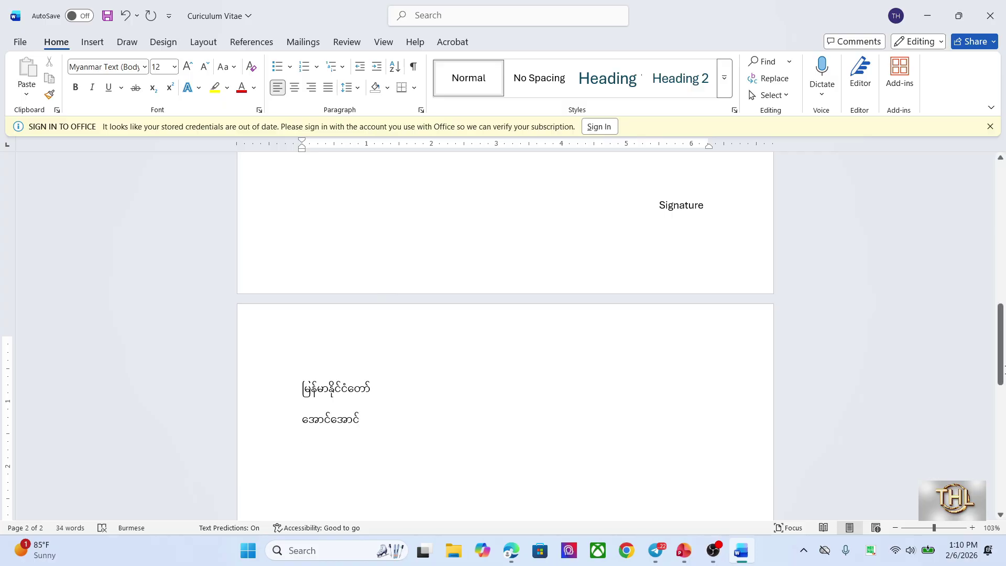
pyautogui.doubleClick(367, 416)
pyautogui.click(446, 427)
# - Review the Proofing settings for spelling and grammar in Word Options while the document language is Burmese
pyautogui.scroll(10, 398, 414)
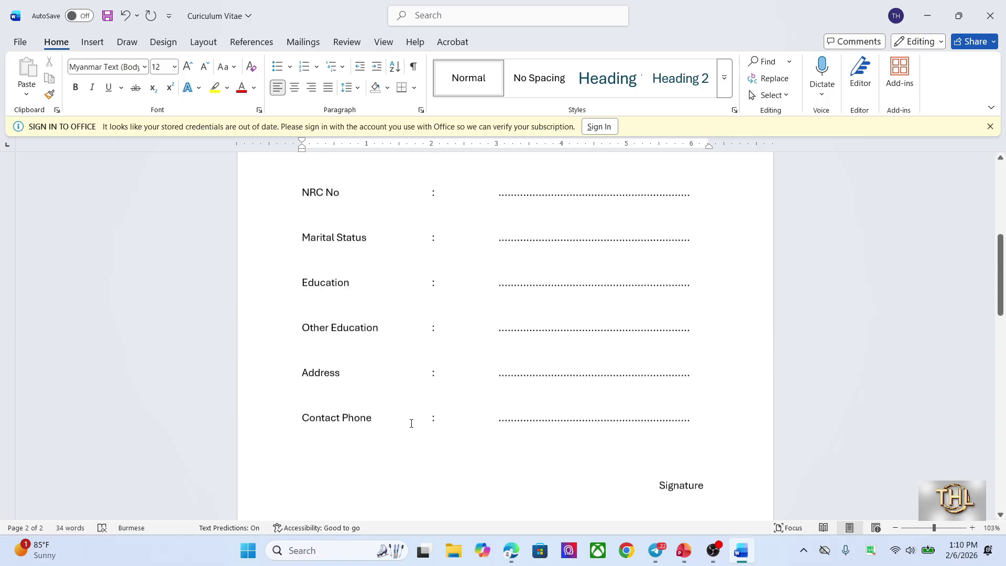
pyautogui.scroll(3, 412, 424)
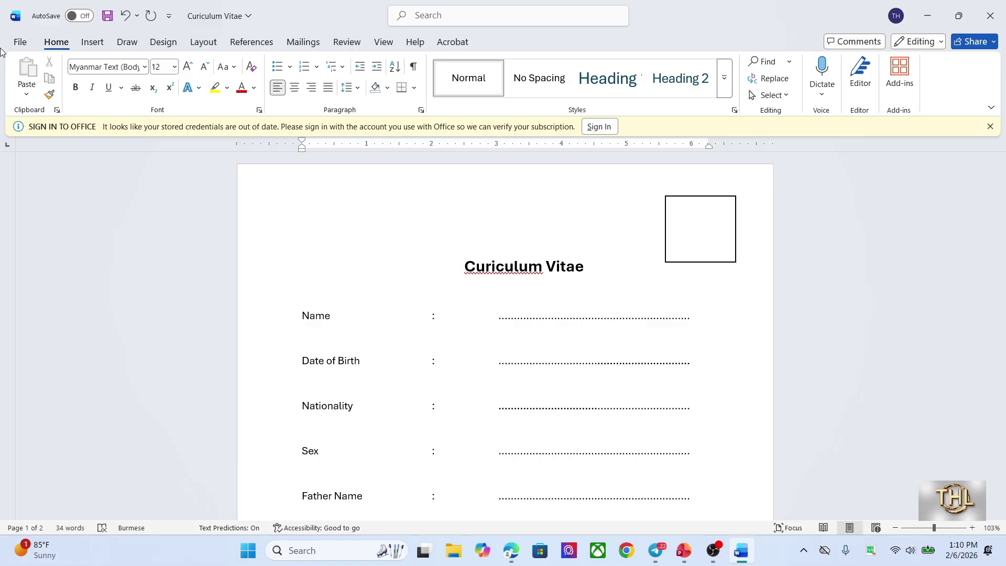
pyautogui.click(19, 42)
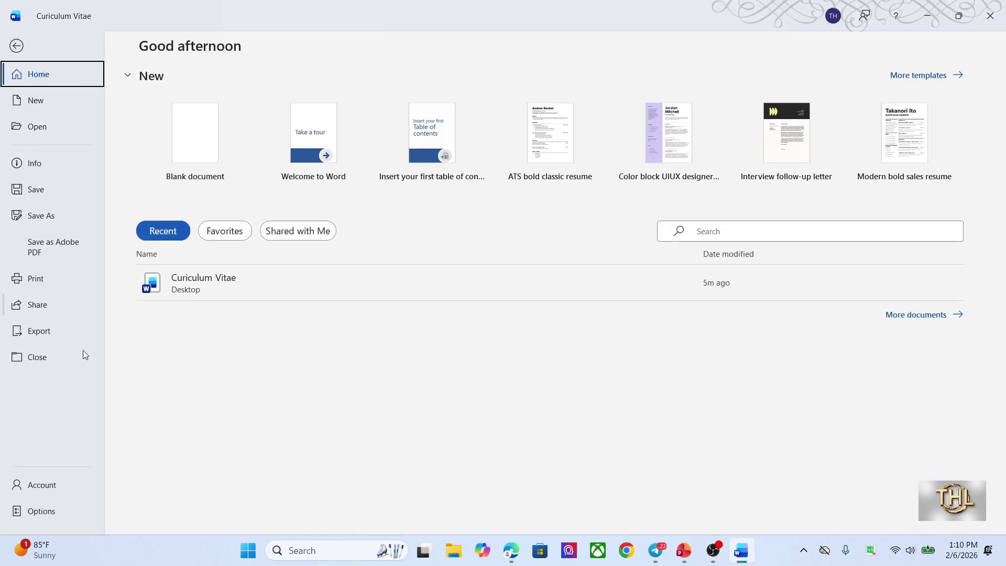
pyautogui.click(44, 512)
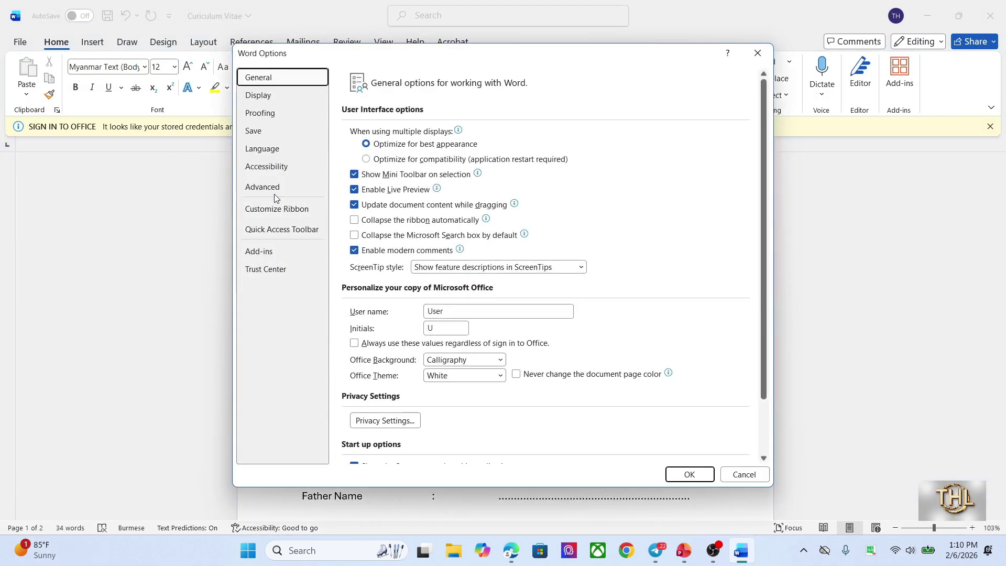
pyautogui.click(276, 117)
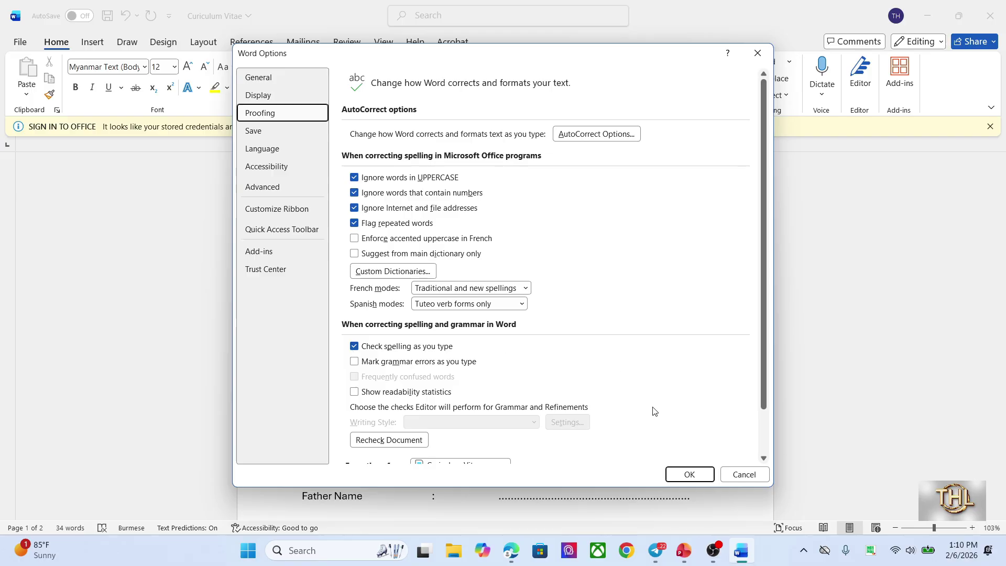
pyautogui.click(690, 474)
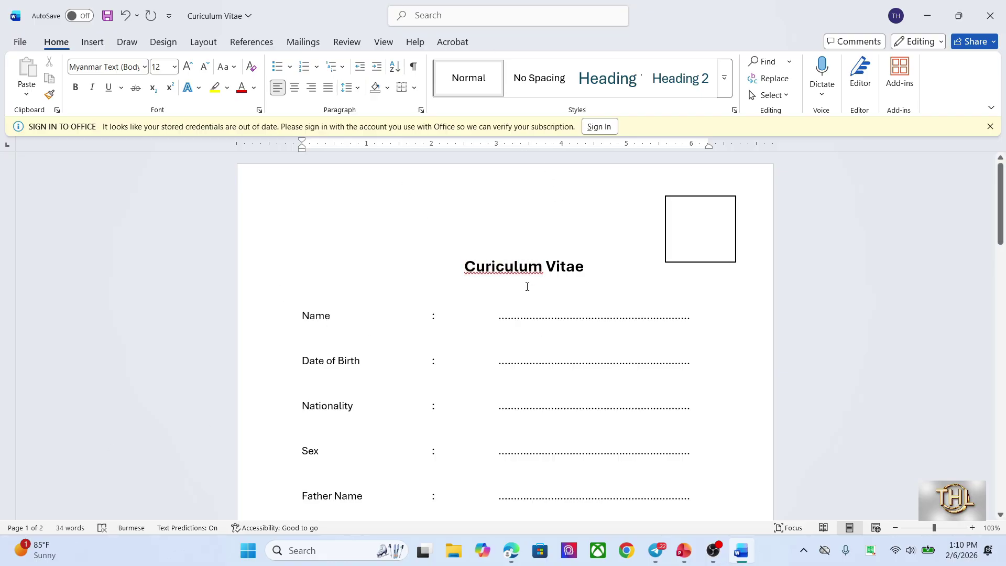
# - Start a new line below the Burmese text on page two and switch the keyboard to English (United States) US
pyautogui.scroll(-15, 584, 371)
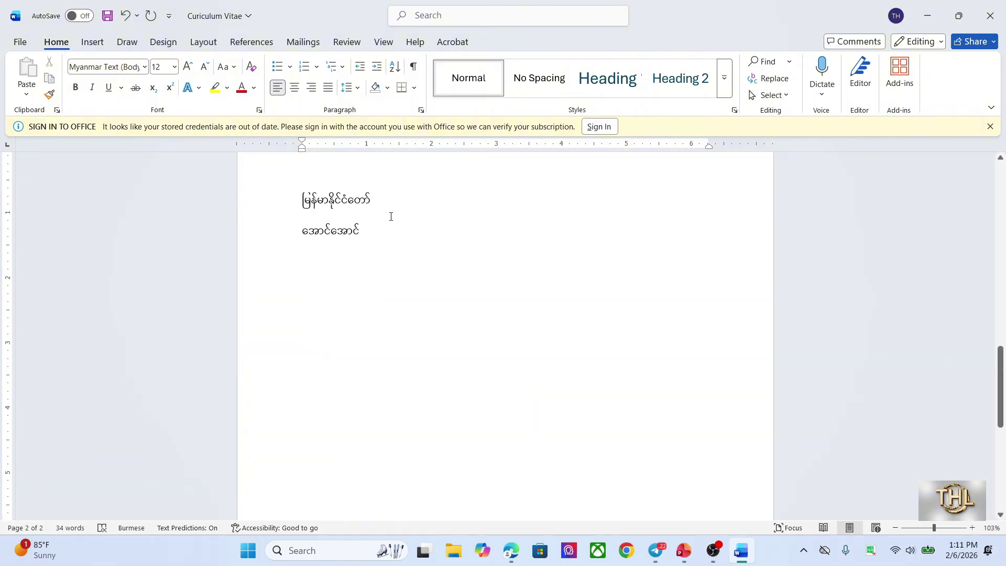
pyautogui.press('Return')
pyautogui.write('ေ')
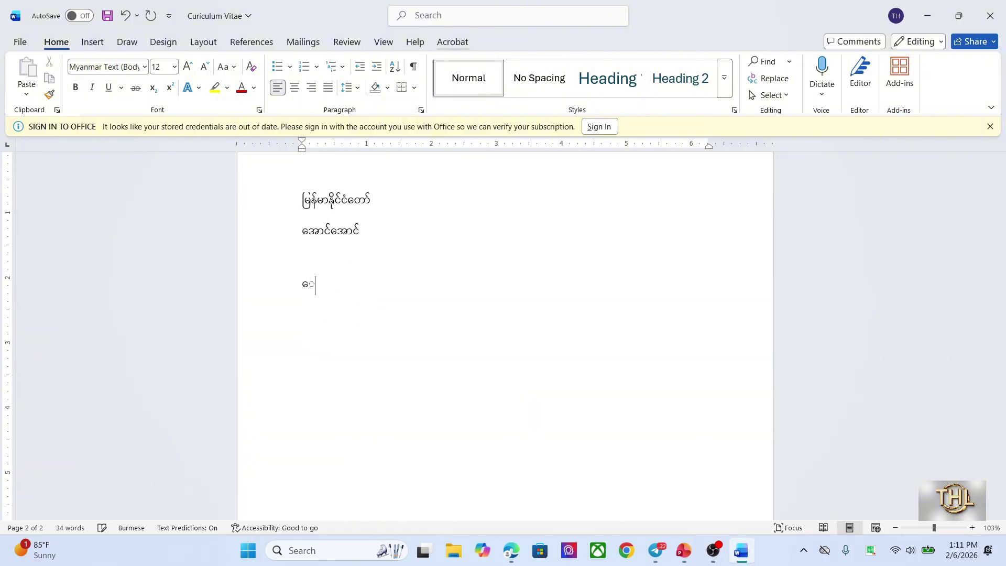
pyautogui.press('BackSpace')
pyautogui.press('super+space')
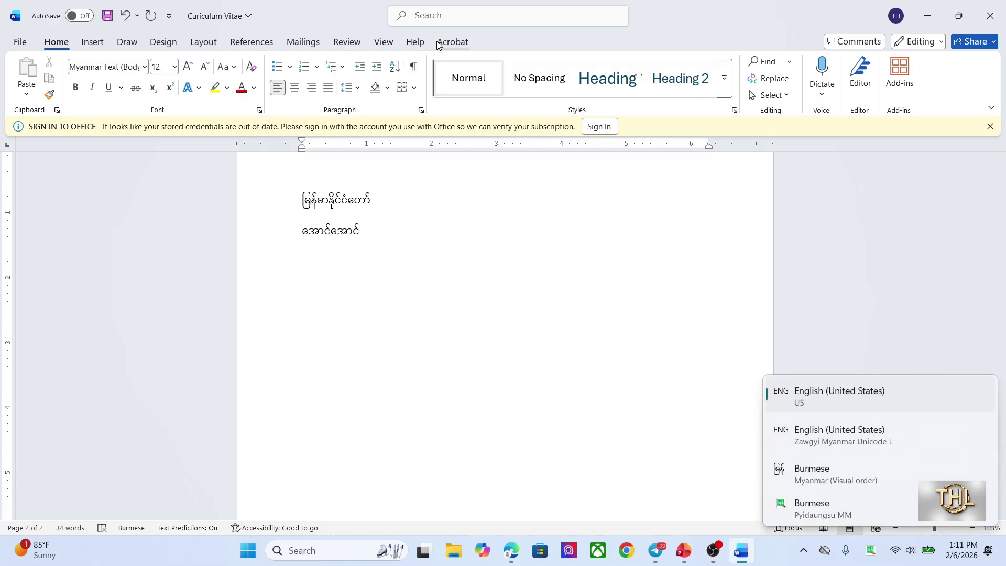
# - Enter the English test words "want" and "worry worried" on separate lines below the Burmese text
pyautogui.write('wa')
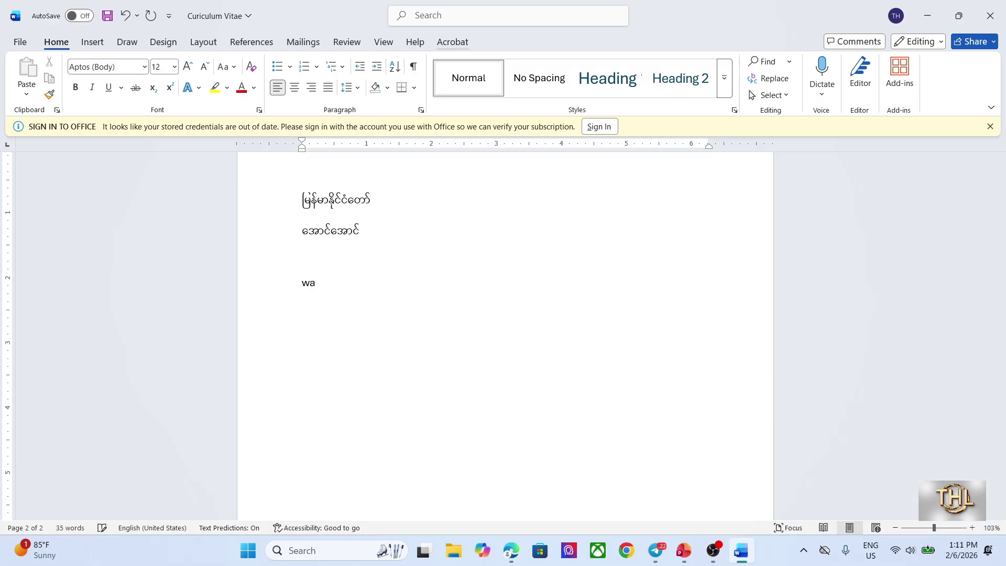
pyautogui.write('nt')
pyautogui.press('Return')
pyautogui.write('worry worrru')
pyautogui.press('BackSpace')
pyautogui.write('ied')
pyautogui.press('Return')
# - Look over the document up to the title for spelling marks, and recheck the Proofing settings in Word Options
pyautogui.scroll(15, 418, 333)
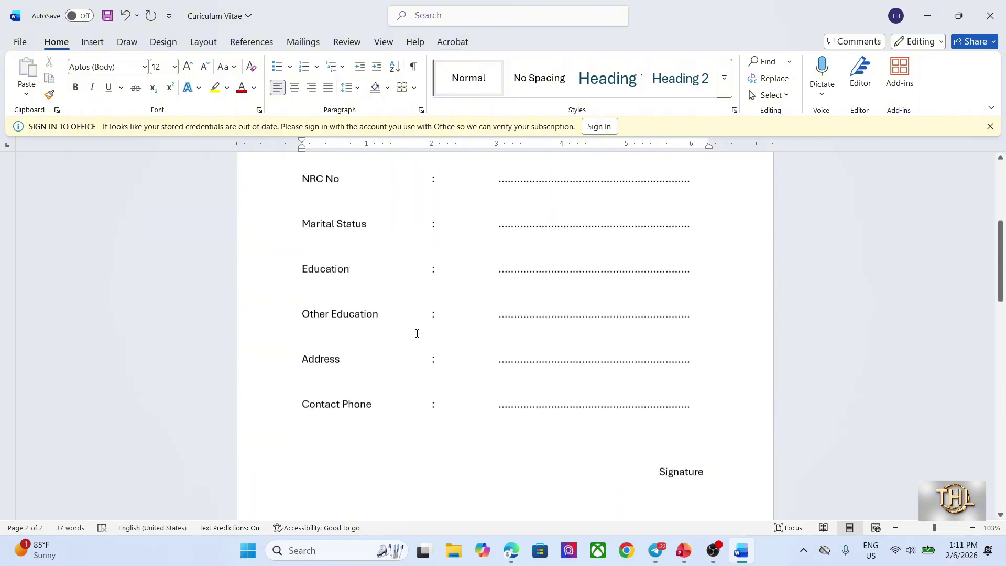
pyautogui.scroll(3, 418, 333)
pyautogui.scroll(-7, 420, 334)
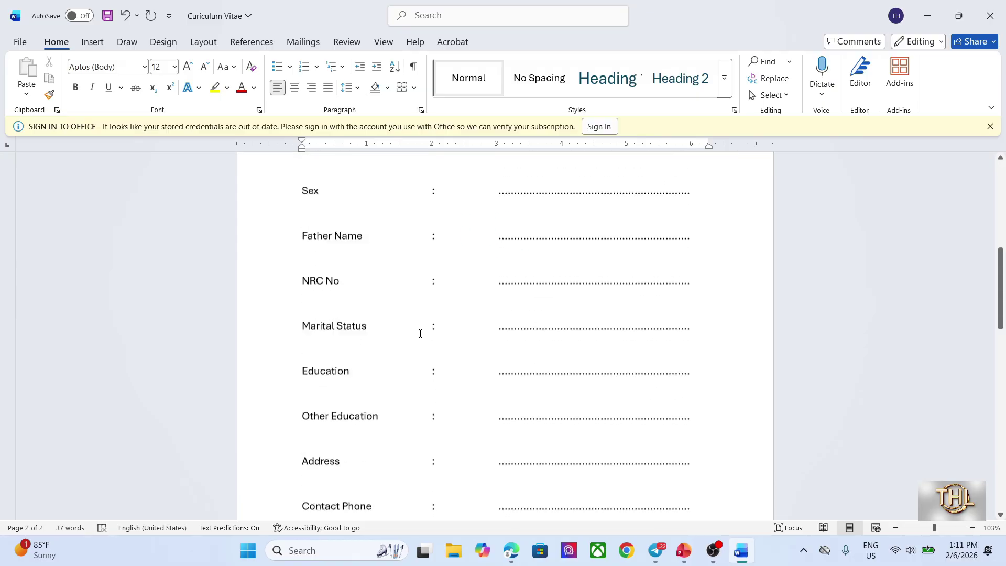
pyautogui.scroll(7, 420, 334)
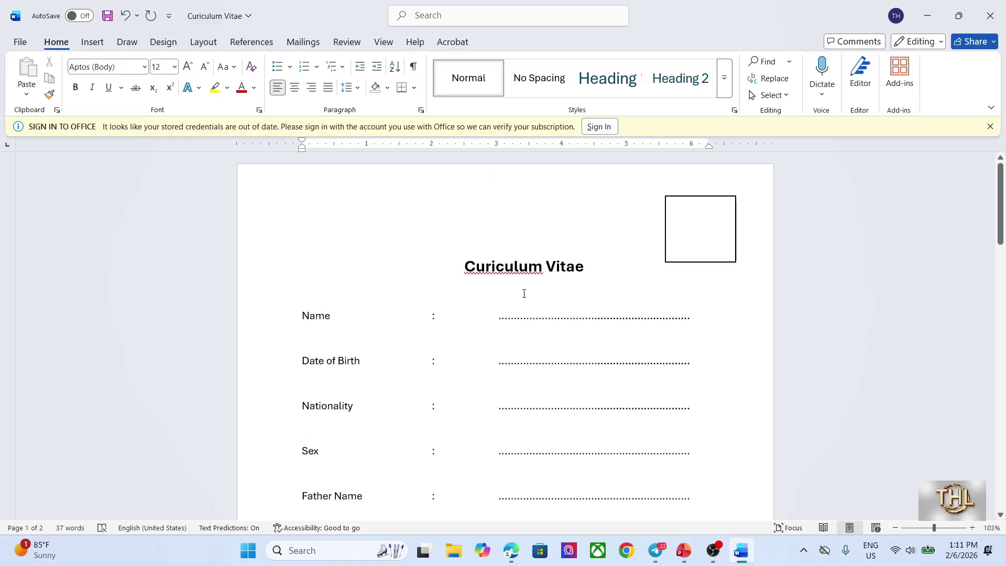
pyautogui.doubleClick(537, 269)
pyautogui.click(21, 42)
pyautogui.click(50, 511)
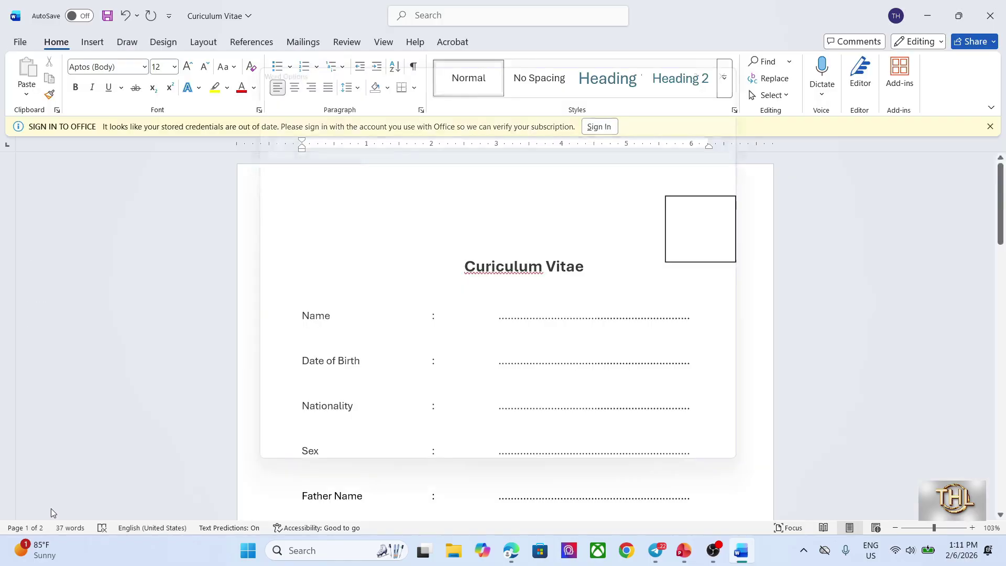
pyautogui.click(257, 114)
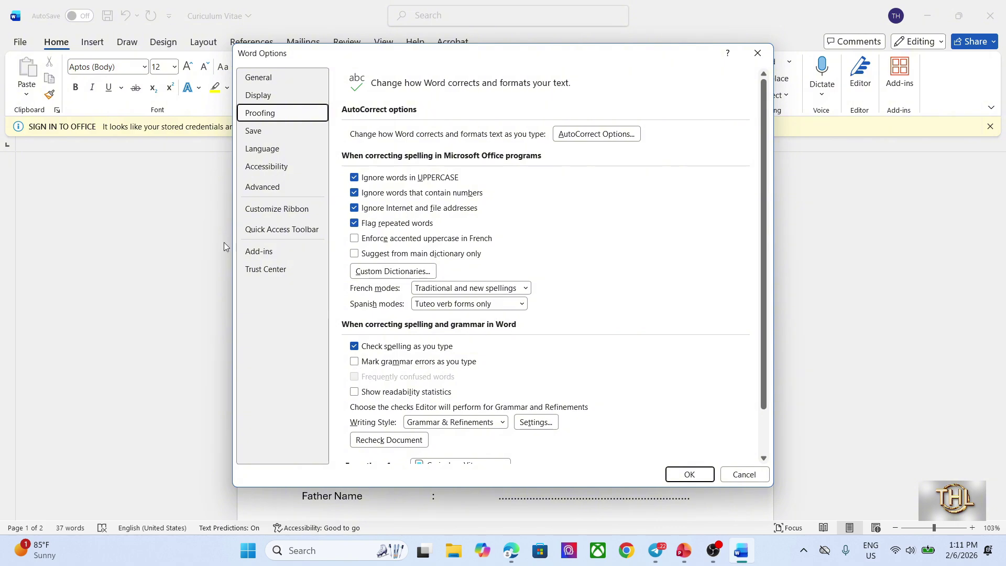
pyautogui.click(701, 474)
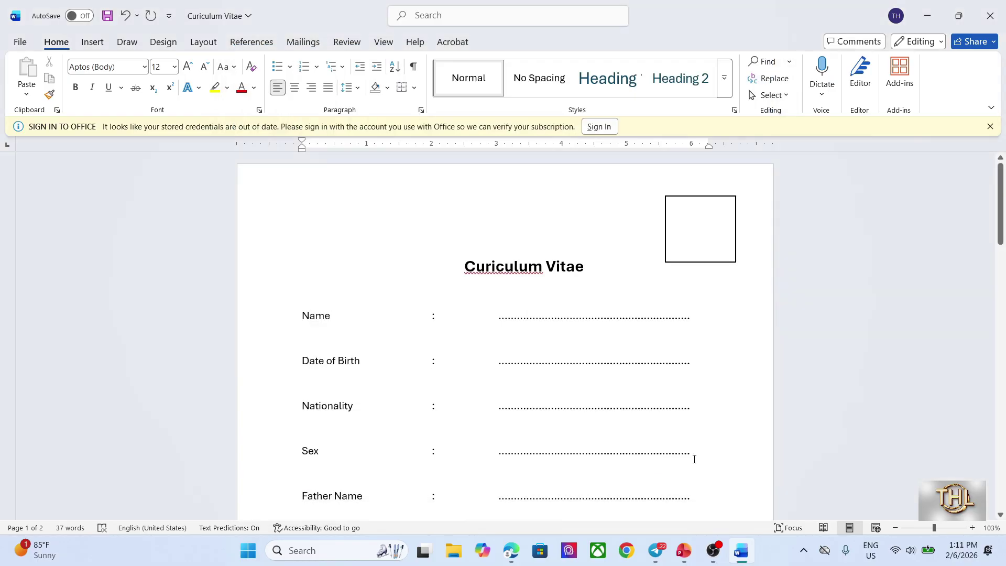